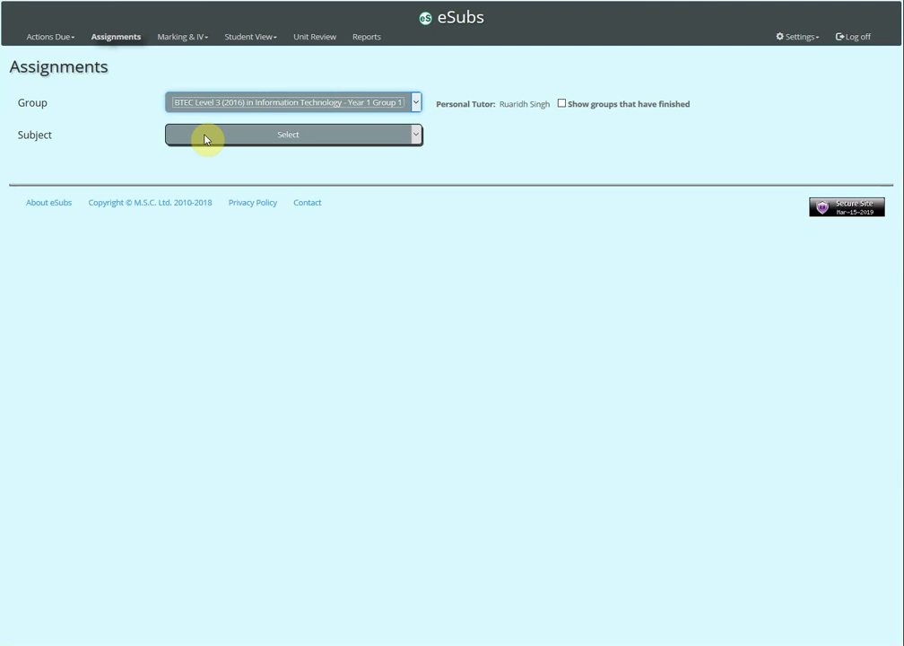
Step: Choose the Mobile Apps Development subject for the group and start a new assignment
click(204, 139)
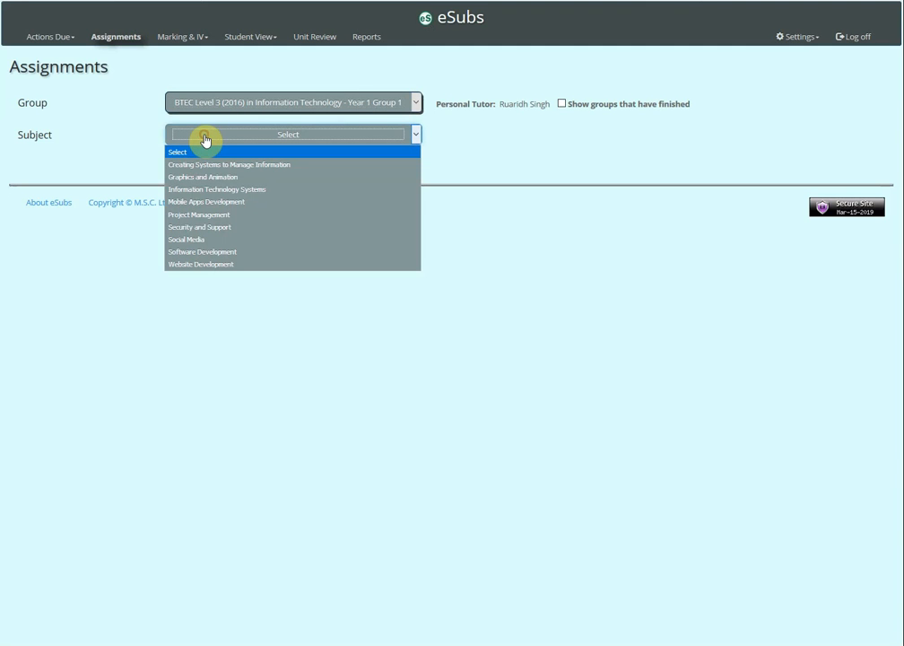
click(205, 207)
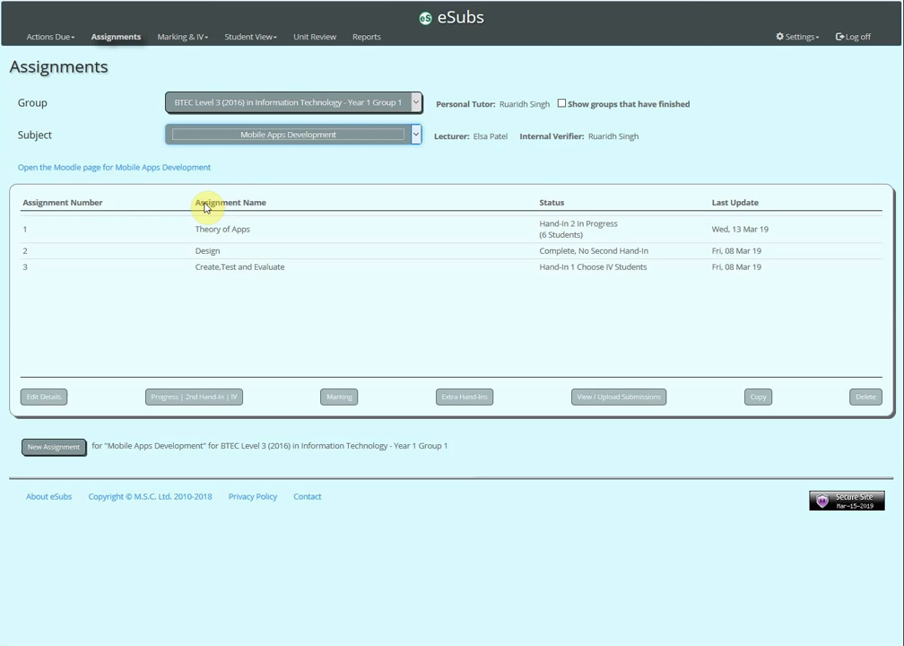
click(55, 449)
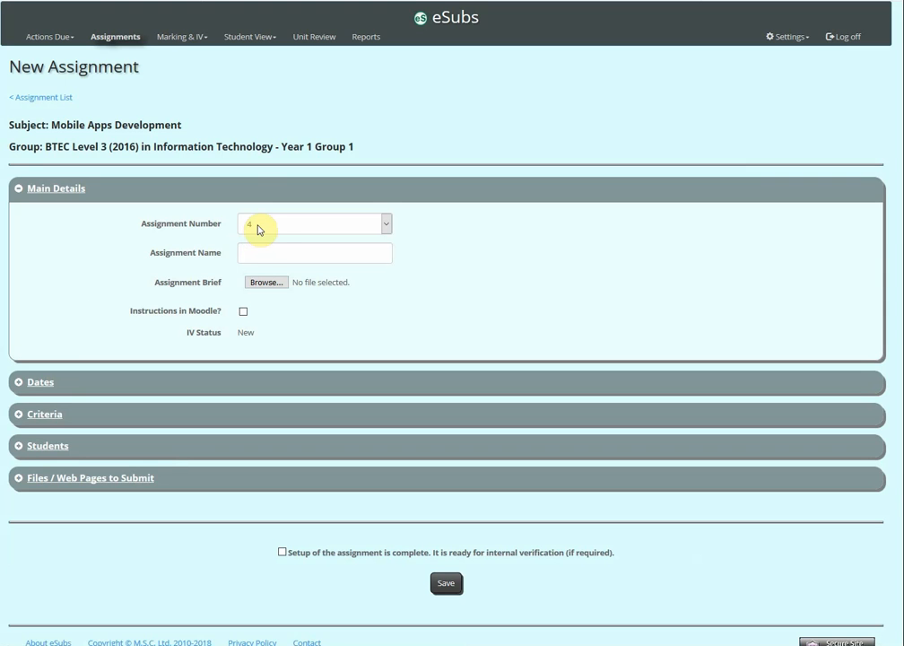
Step: Name the new assignment "Evaluation"
click(251, 252)
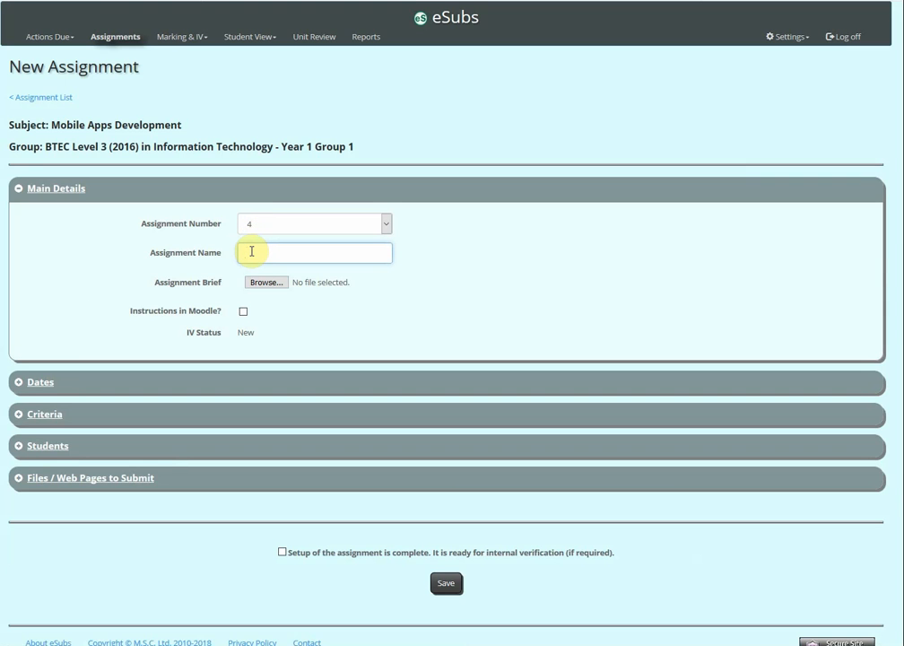
text(Evaluation)
Step: Attach Dummy Assignment Brief.pdf as the assignment brief and mark the assignment as having instructions in Moodle
click(261, 285)
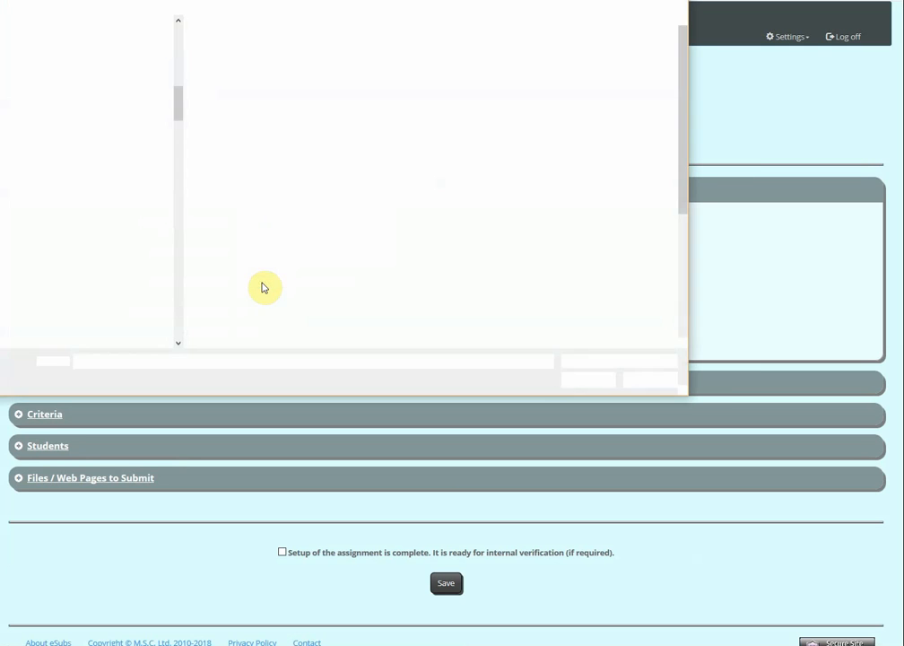
scroll(262, 287, down, 5)
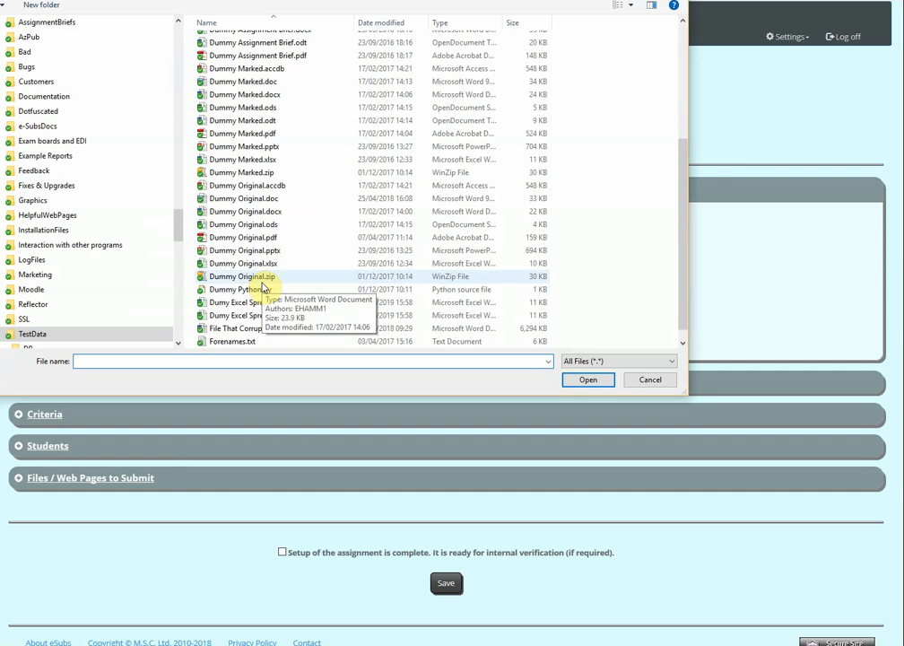
scroll(262, 285, up, 4)
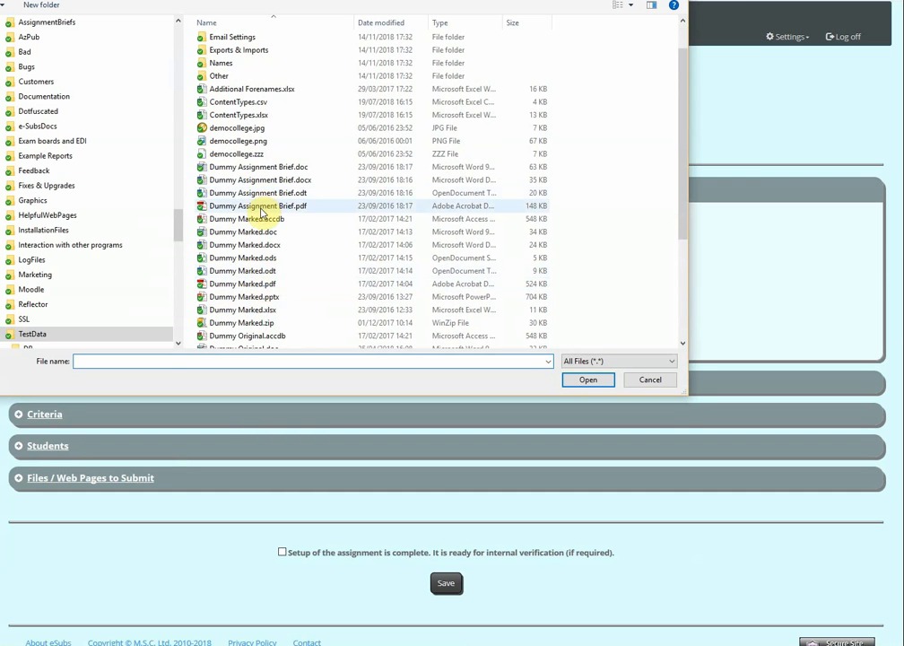
click(260, 206)
double_click(260, 206)
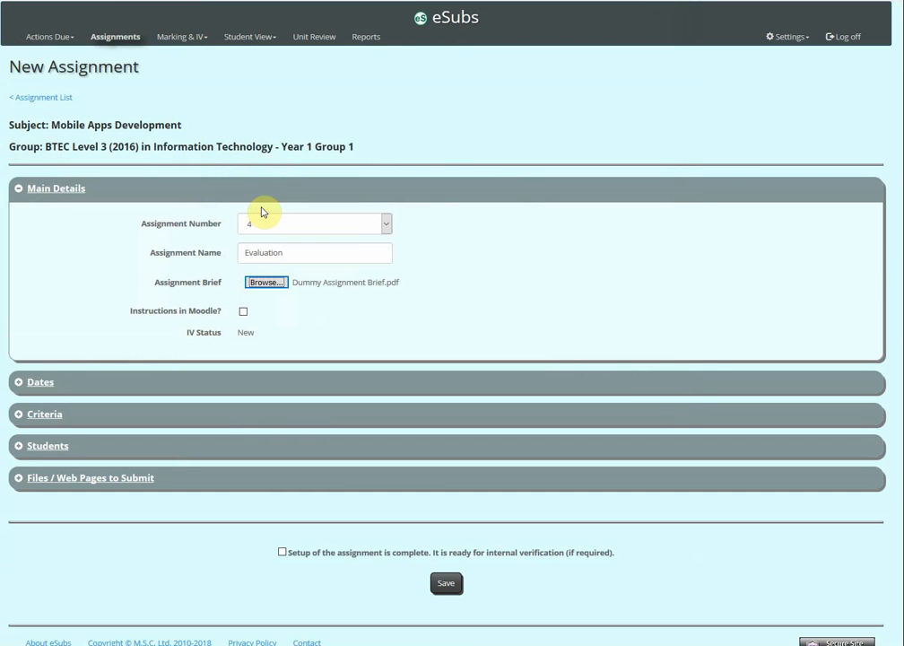
click(243, 313)
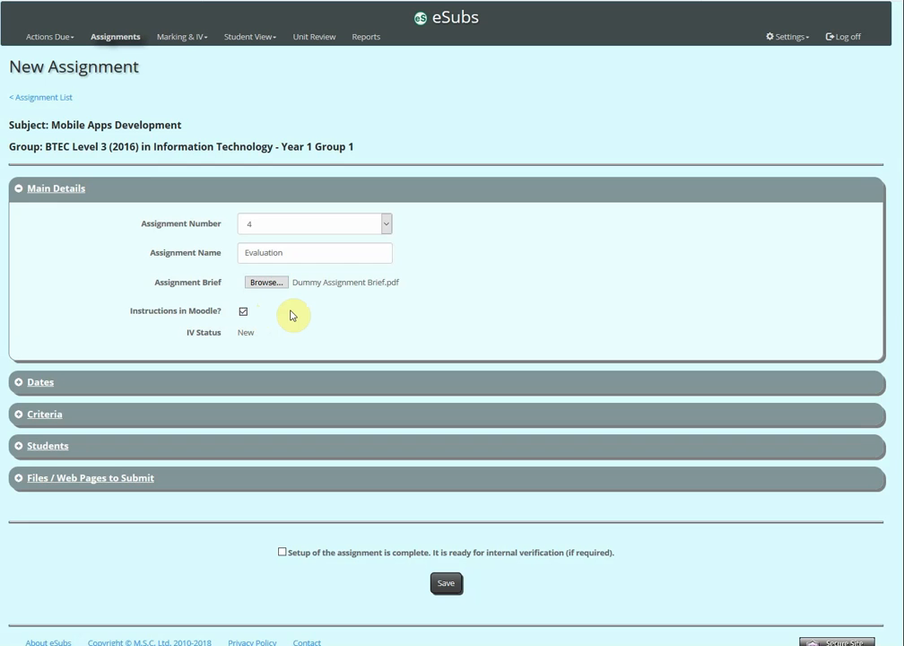
Step: Open the assignment's dates, set the main hand-in to 8 April 2019 and check it against the group's other deadlines
click(50, 190)
click(48, 224)
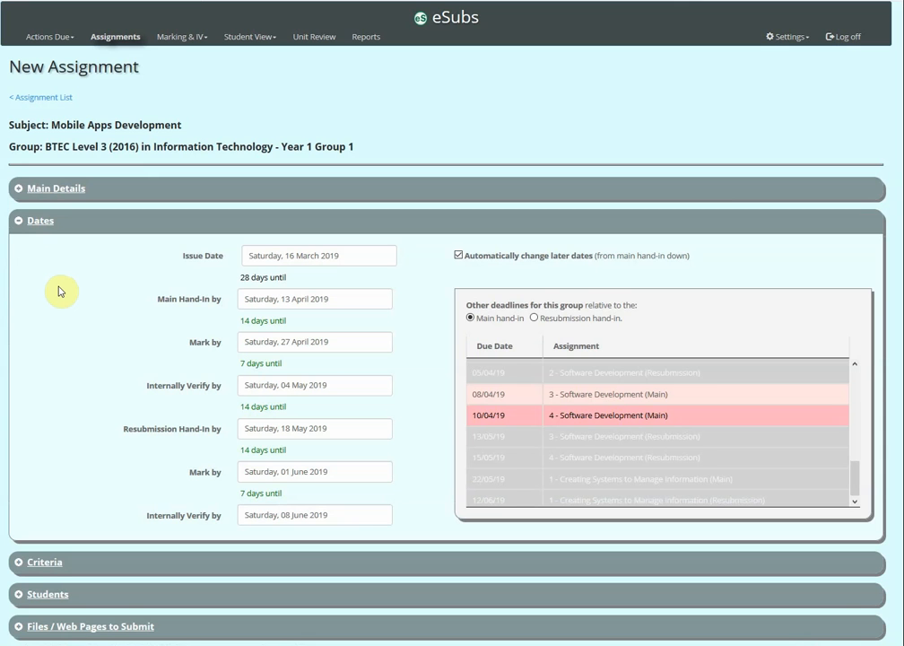
click(259, 299)
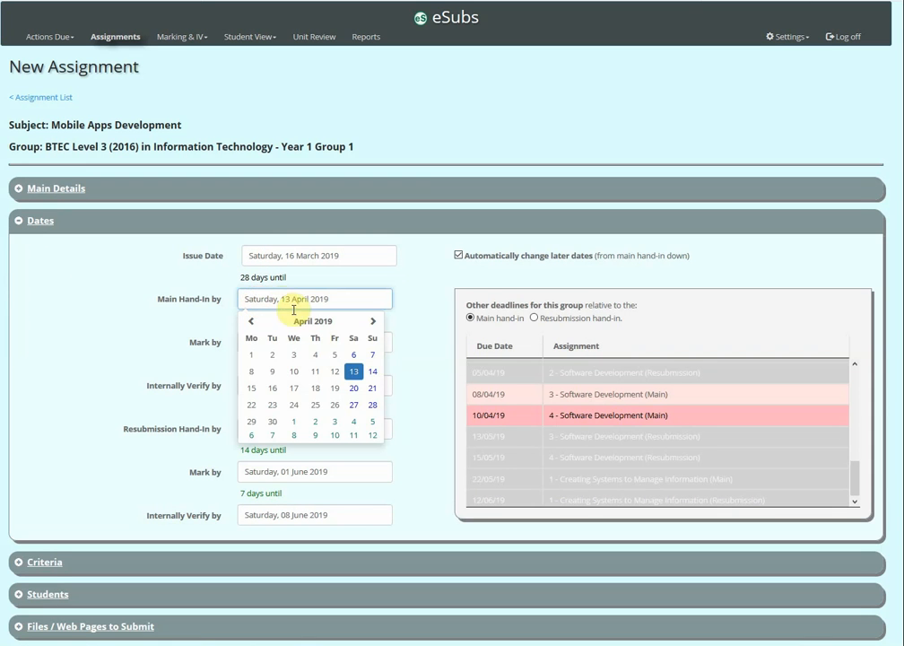
click(254, 375)
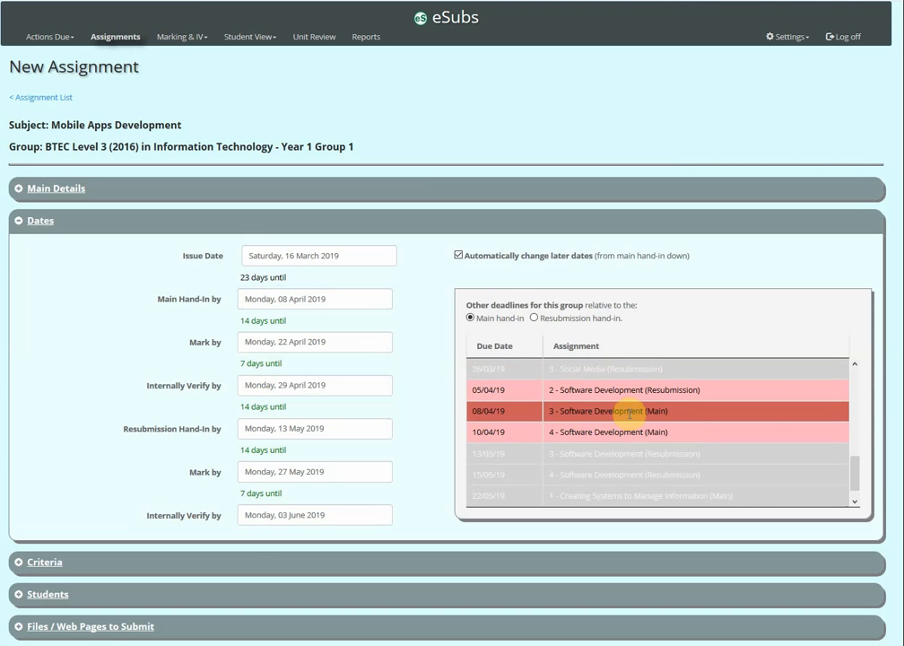
mouse_move(693, 416)
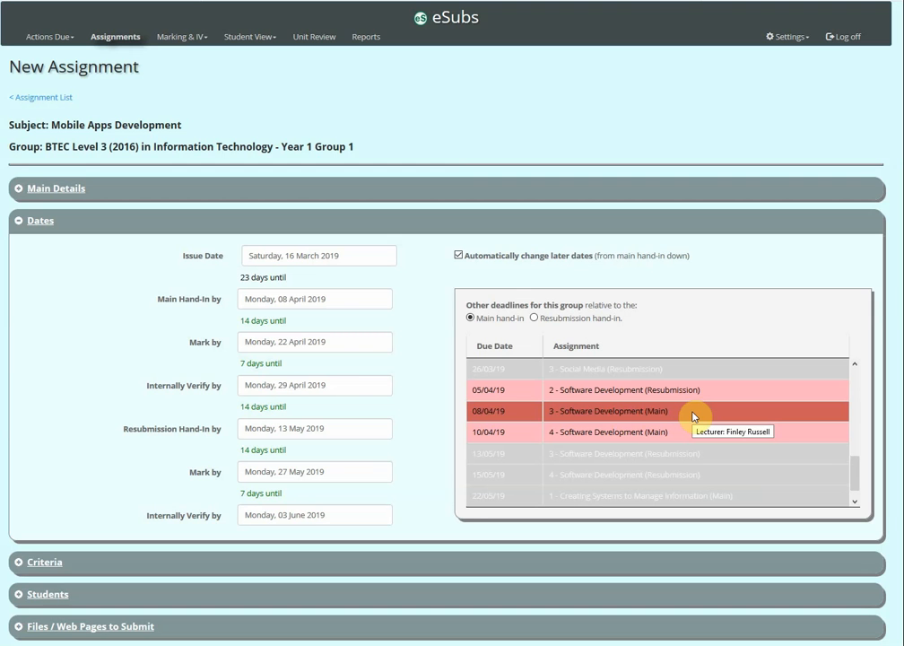
Step: Set the main hand-in date to 12 April 2019 and check the group's other deadlines relative to the resubmission hand-in
double_click(319, 299)
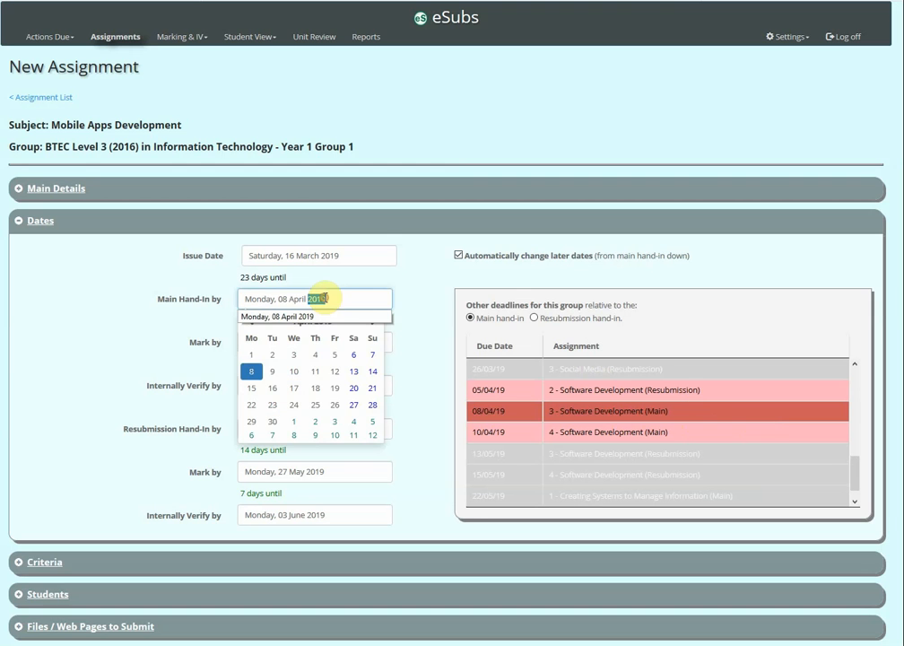
click(333, 372)
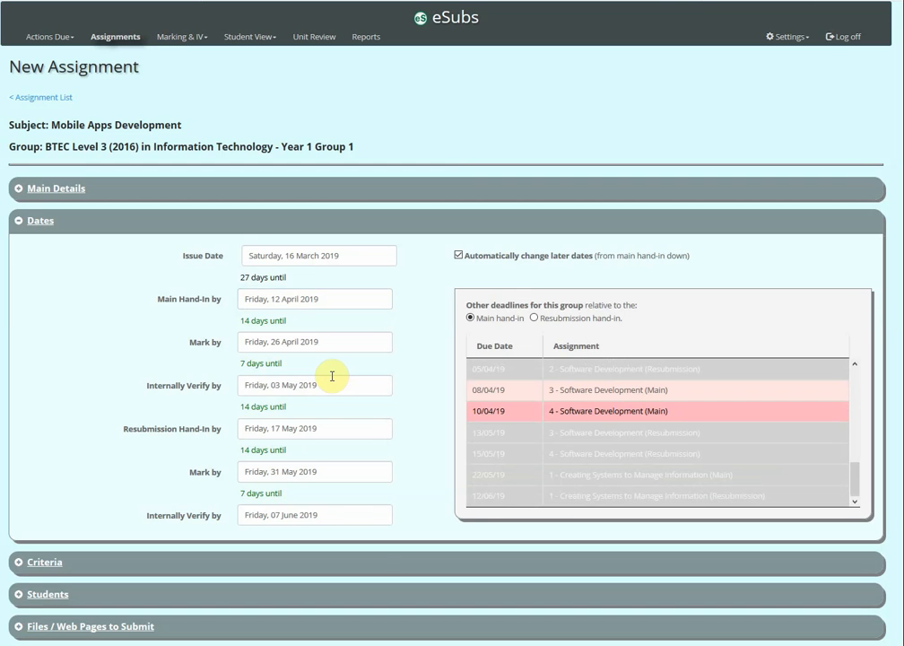
click(321, 428)
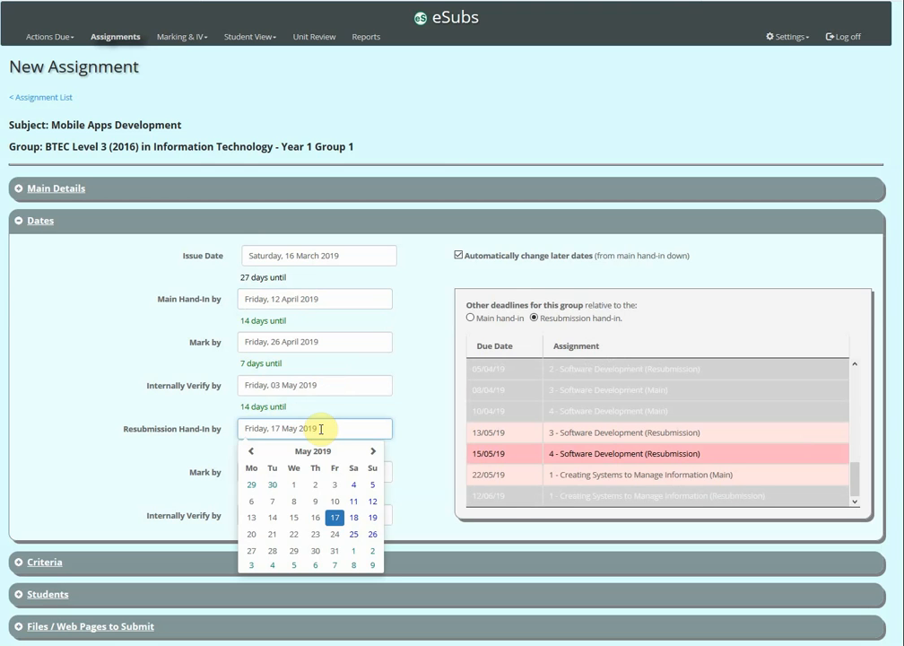
double_click(84, 410)
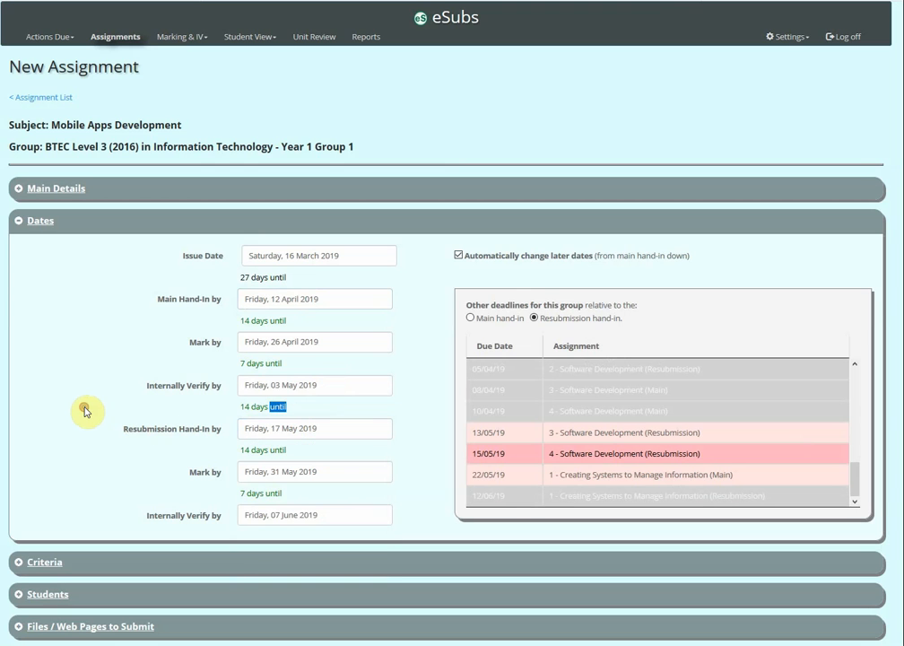
Step: Select criteria B.P4, C.M3 and BC.D3 of Mobile Apps Development for the assignment
click(39, 226)
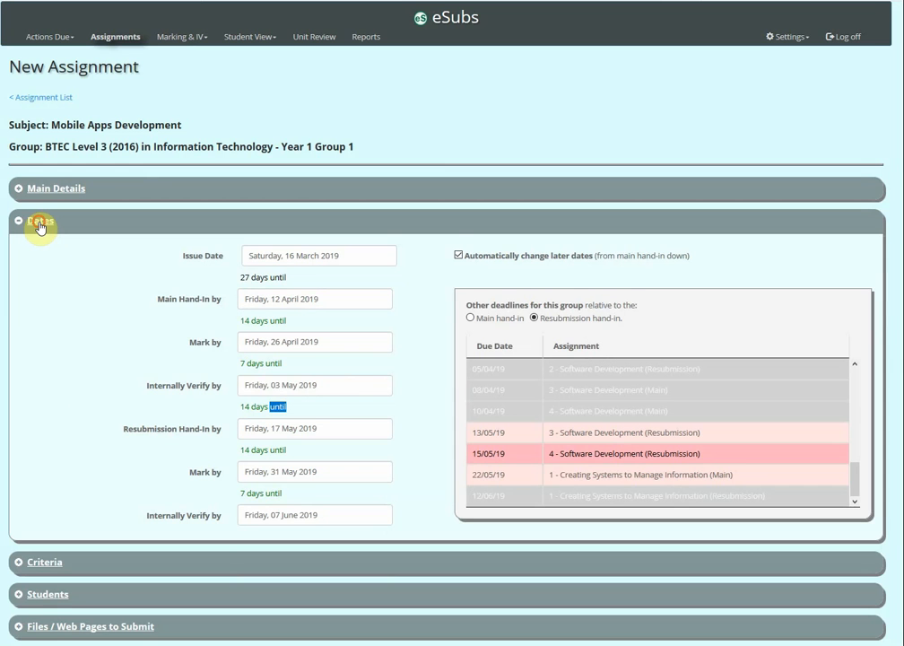
click(43, 257)
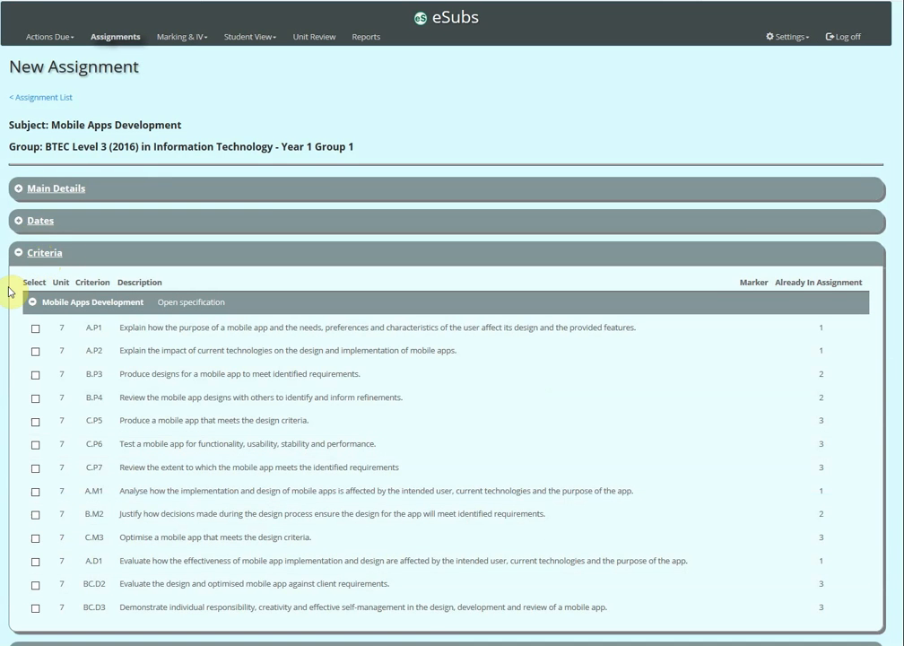
scroll(9, 292, down, 3)
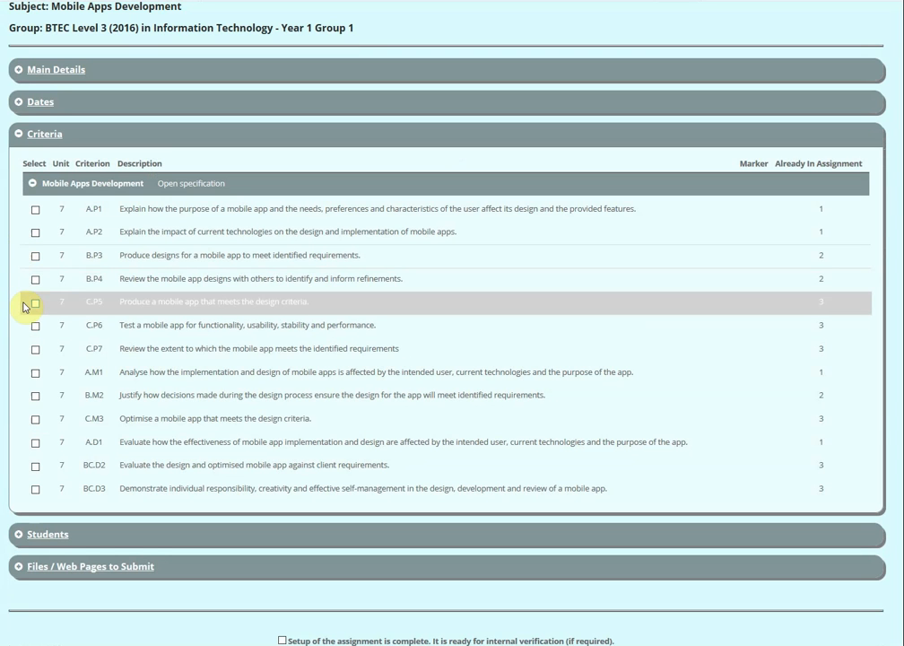
click(34, 279)
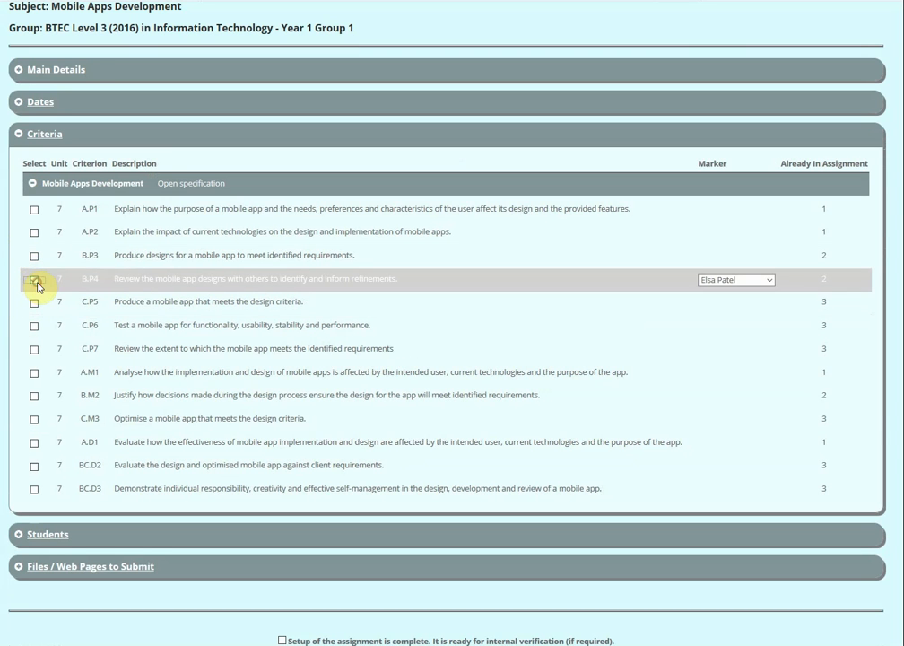
click(34, 419)
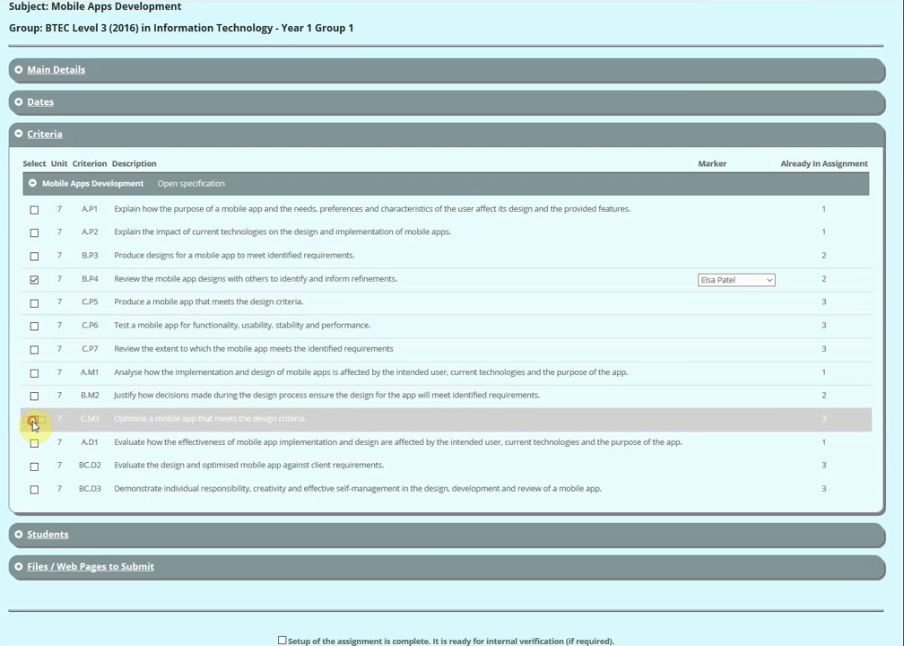
click(32, 489)
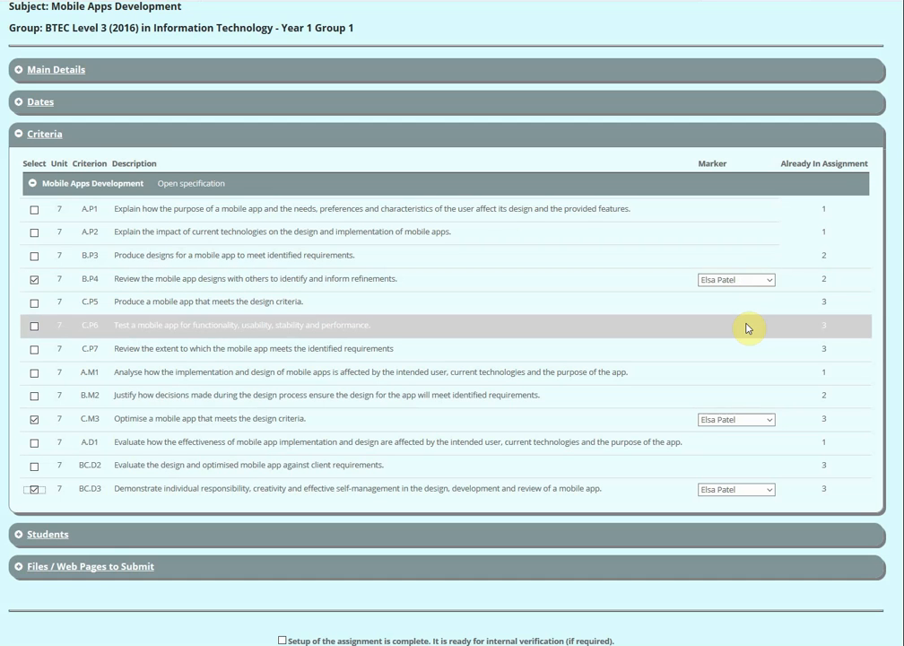
click(46, 141)
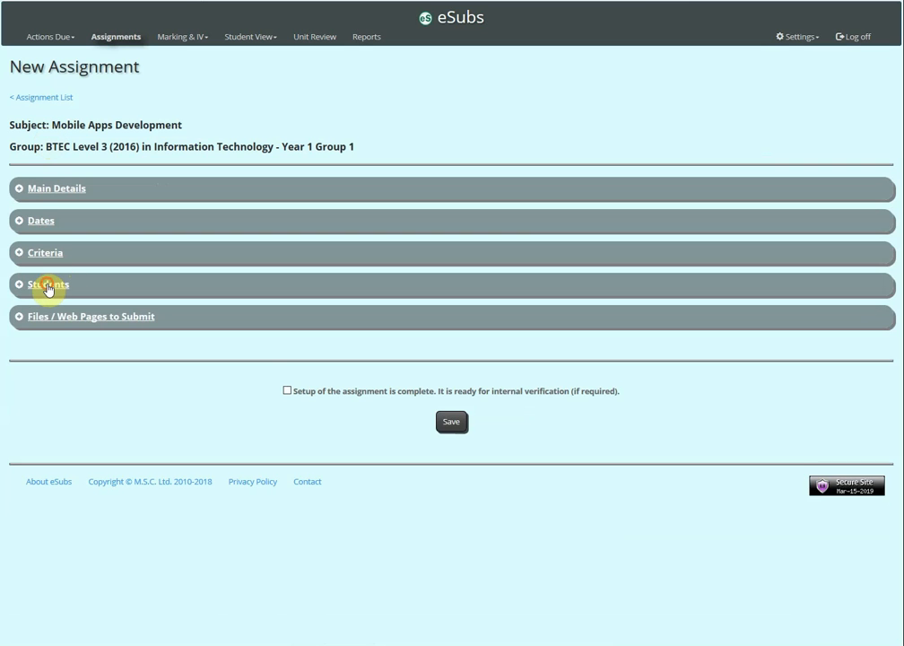
Step: Limit the assignment to three individually selected students, and restore it to all students in the group
click(48, 286)
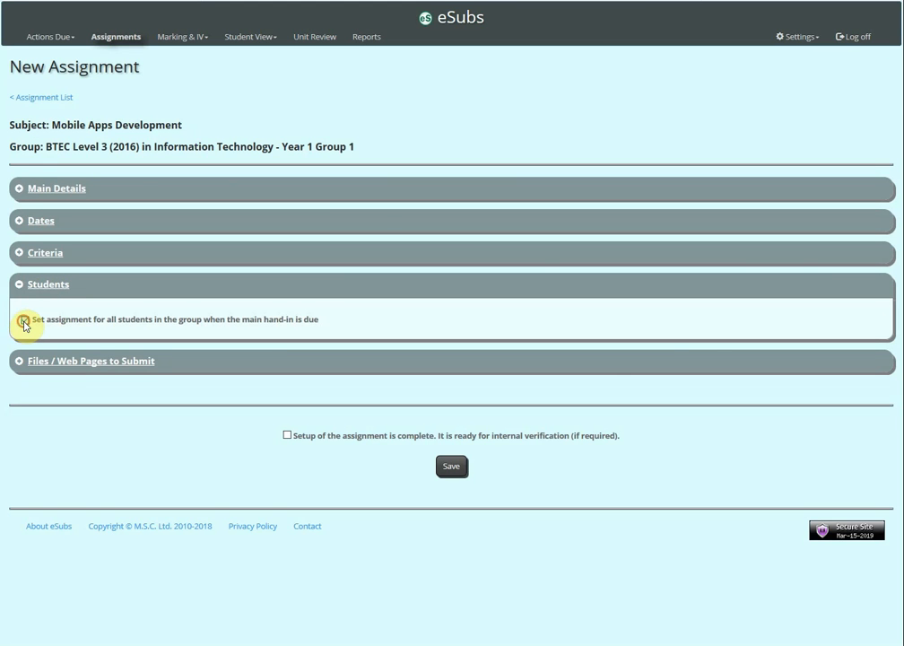
click(23, 320)
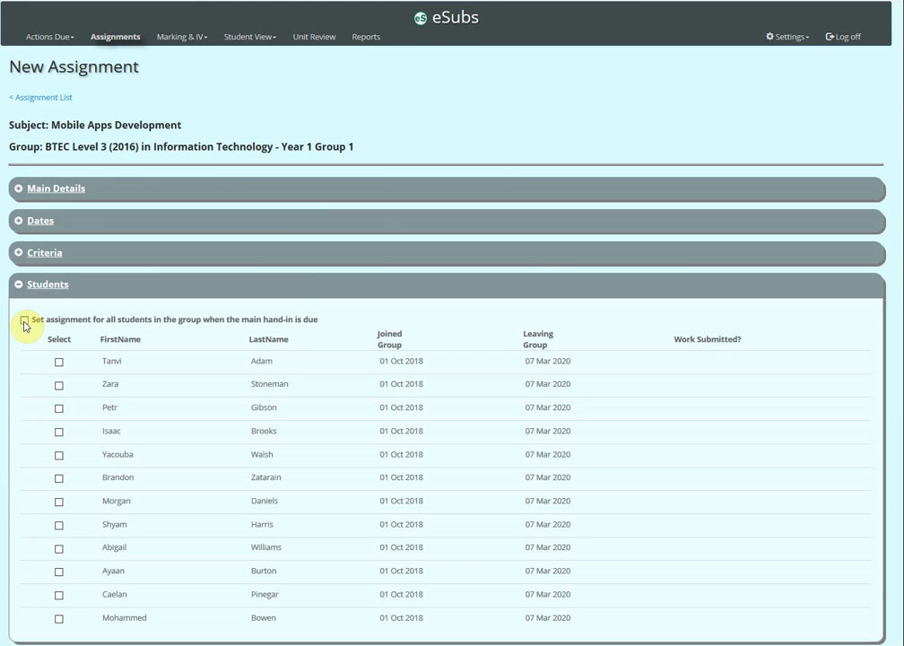
click(60, 432)
click(59, 479)
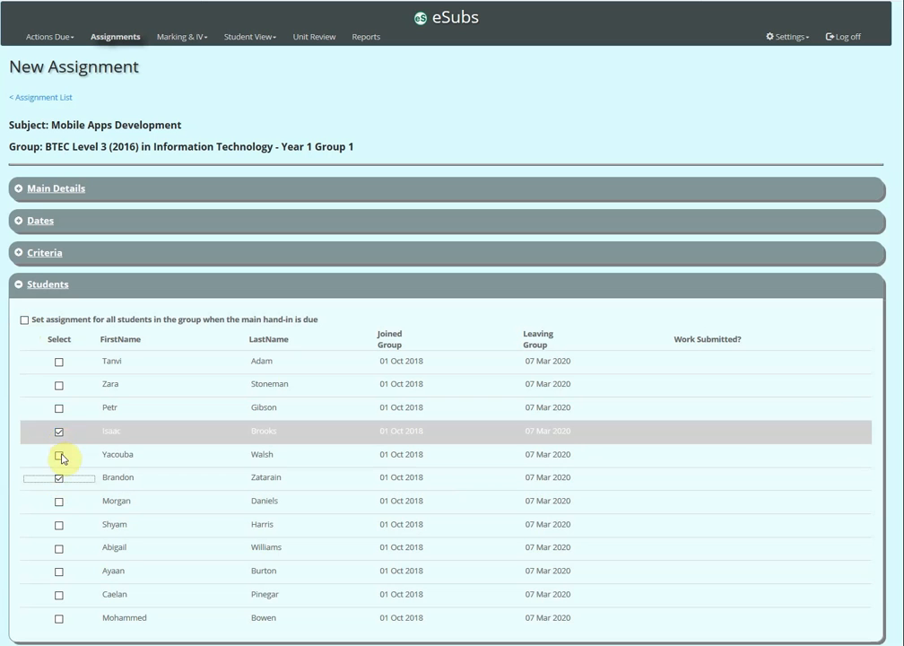
click(59, 456)
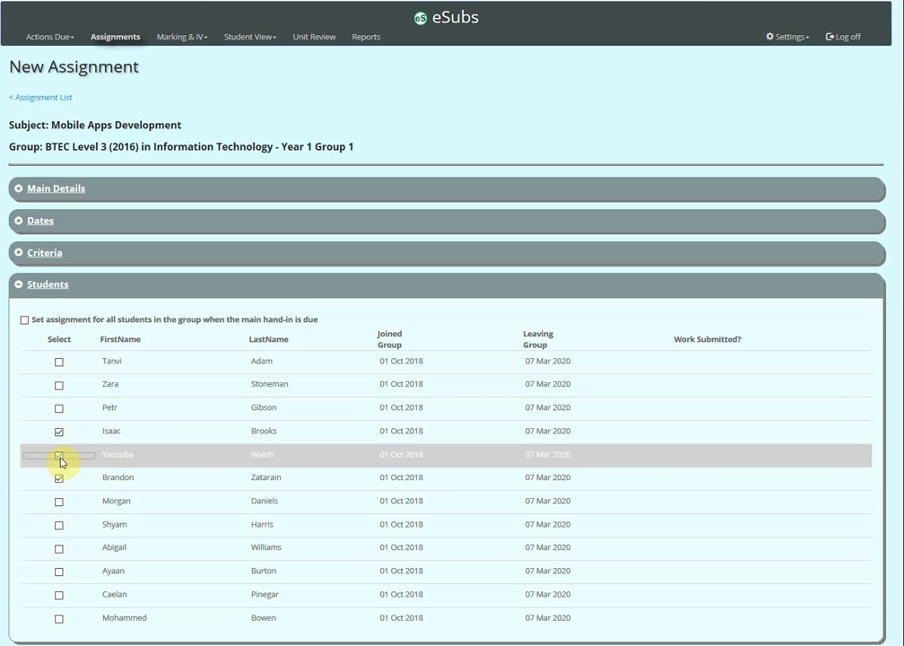
click(24, 320)
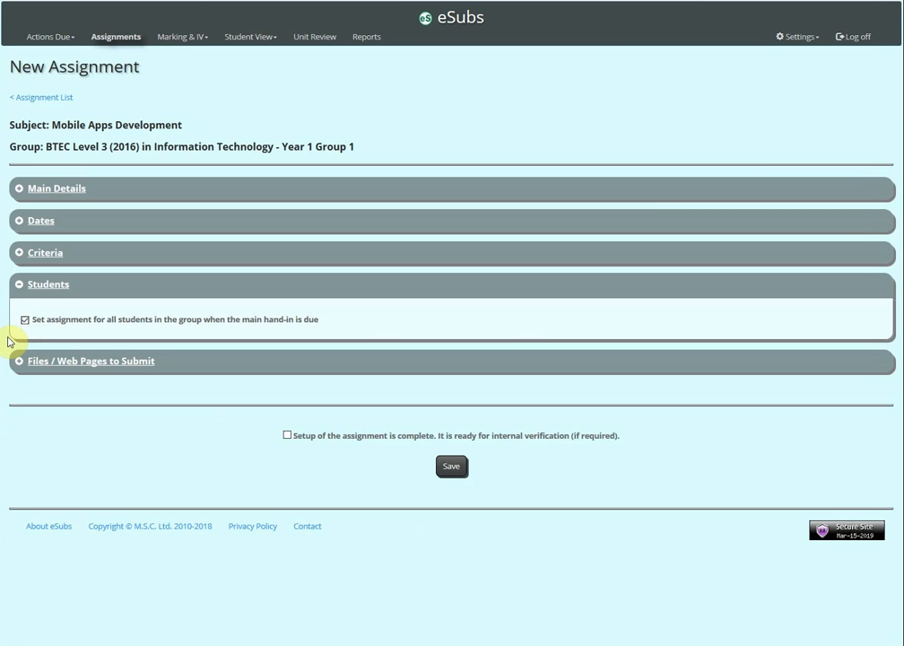
Step: Add a required submission file described as "Evaluation" of type Word (docx), with comments added within the submission
click(47, 367)
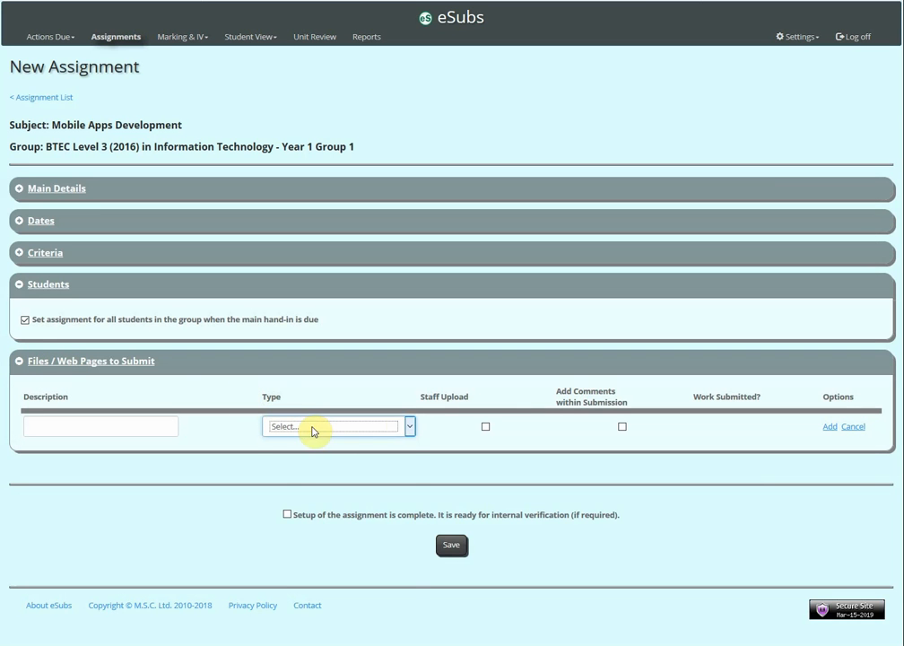
click(409, 427)
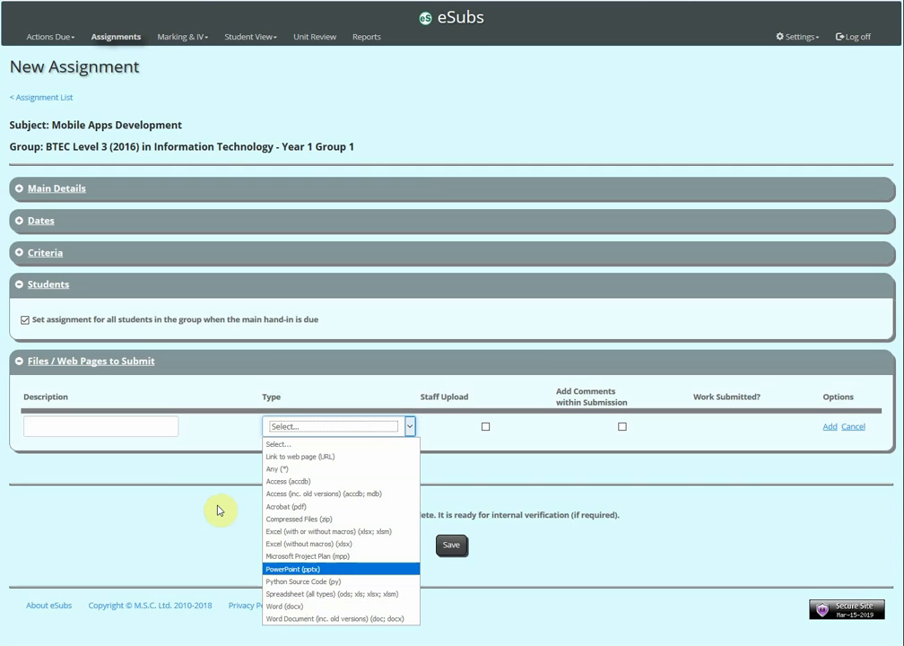
click(276, 606)
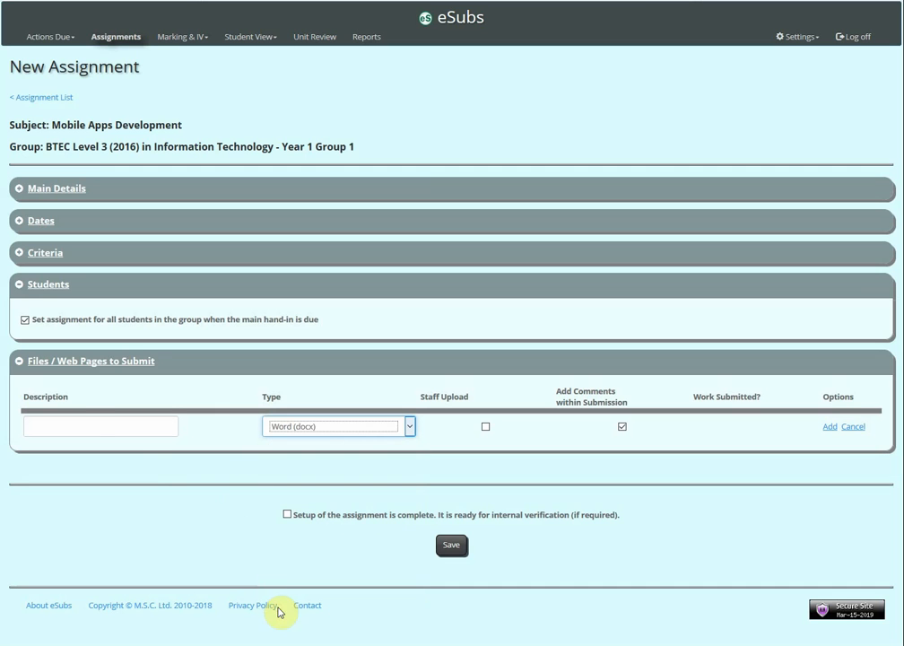
click(82, 427)
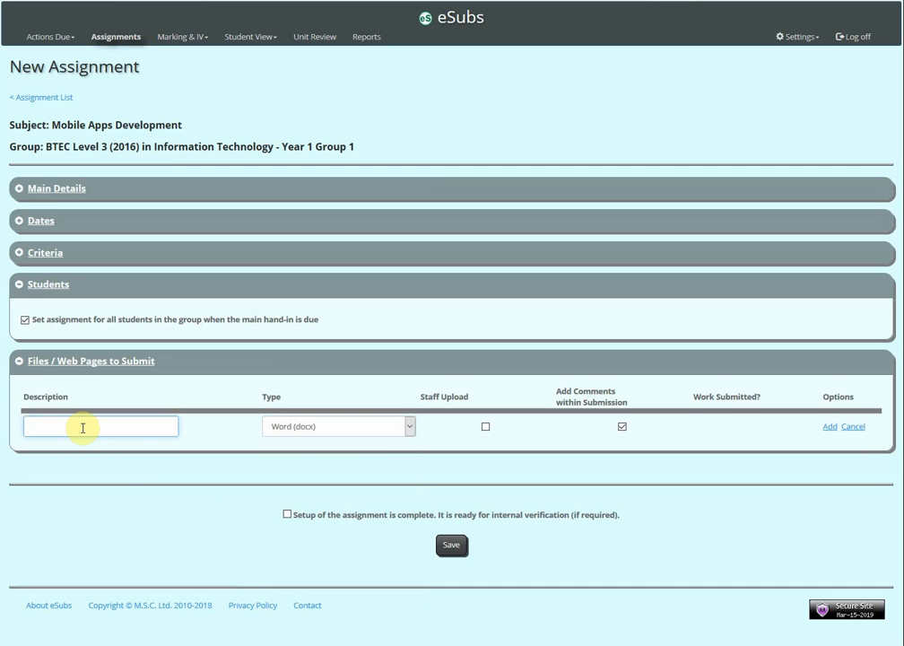
text(E)
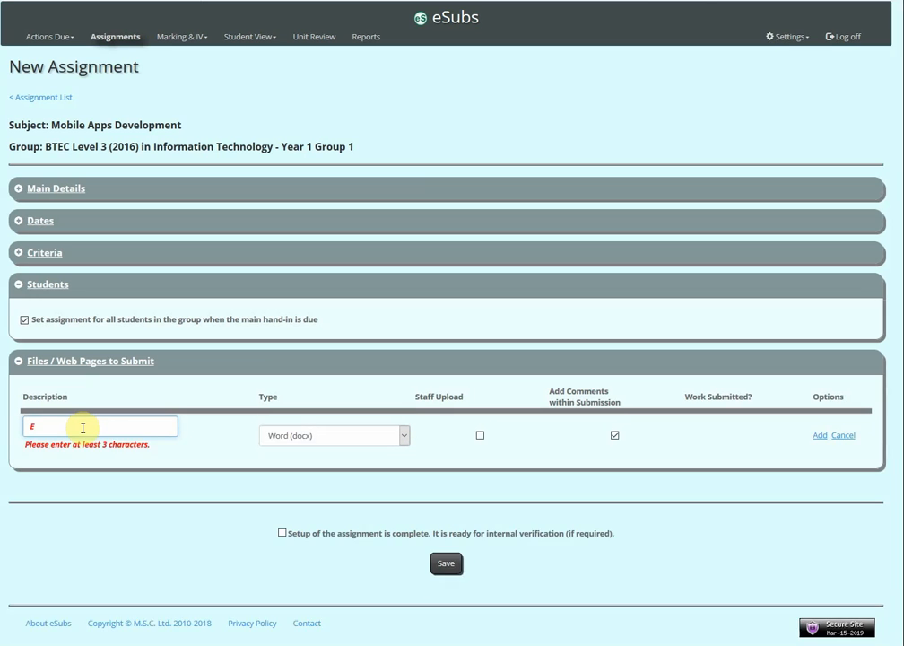
text(valuation)
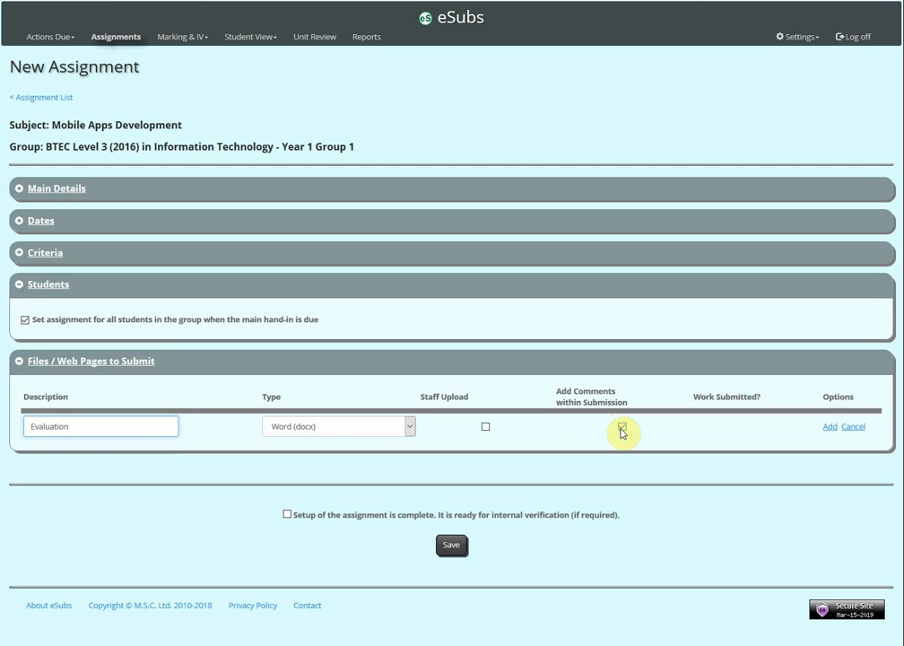
click(826, 427)
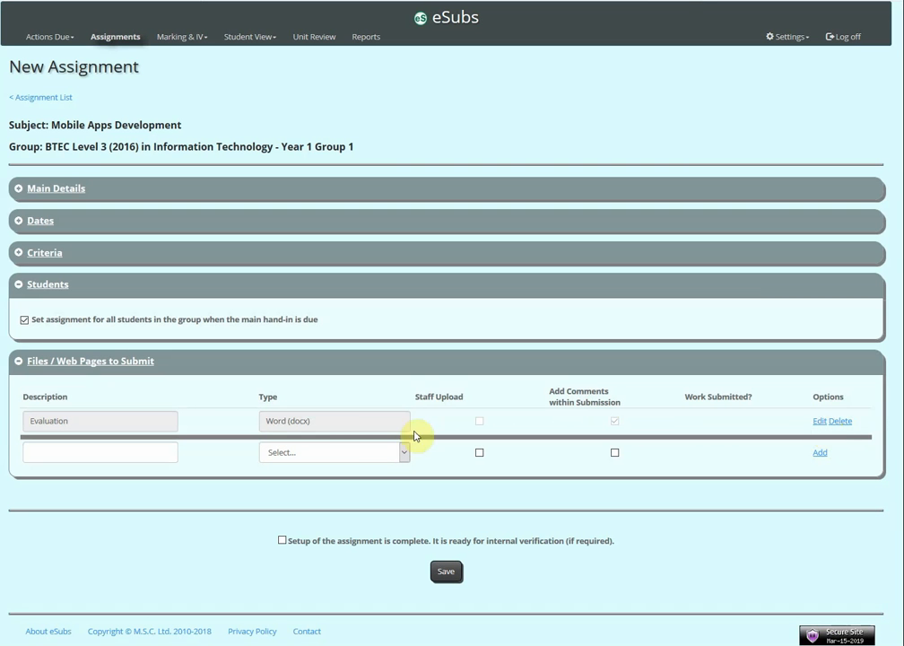
Step: Add a second submission file described as "Test plan" of type Excel (without macros) (xlsx), with comments within the submission
click(103, 454)
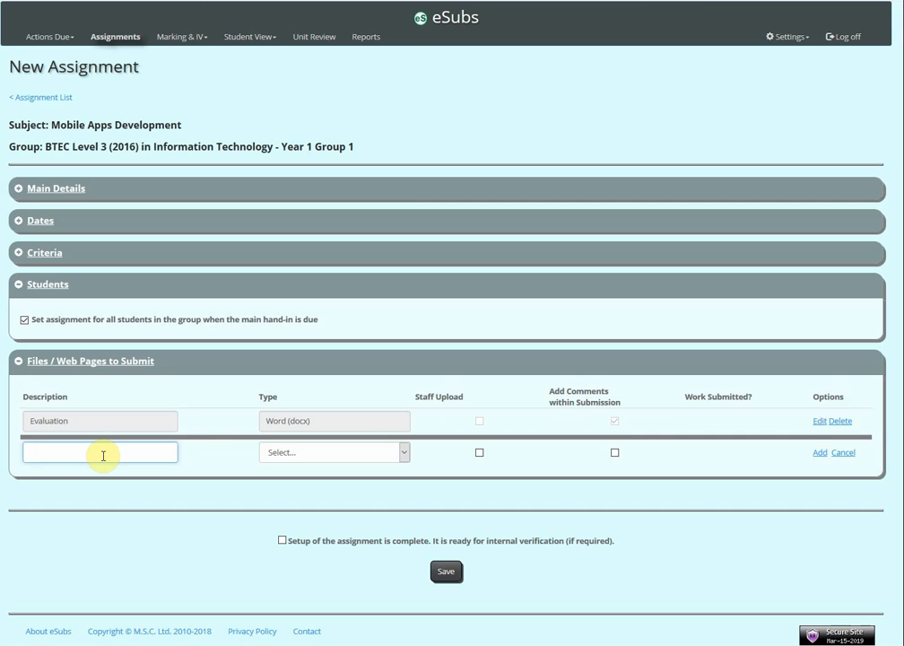
text(Test plan)
click(292, 453)
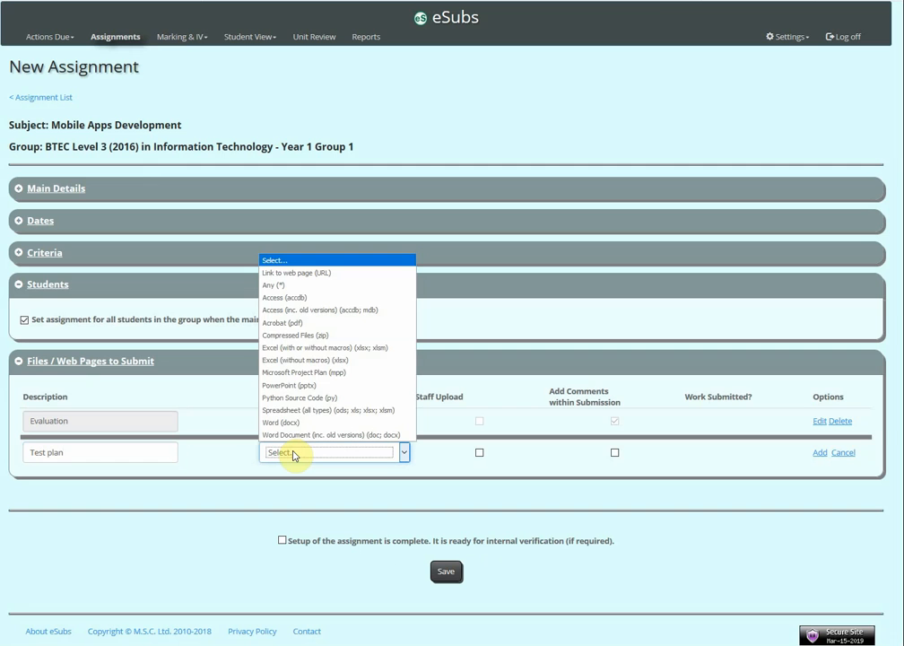
click(287, 363)
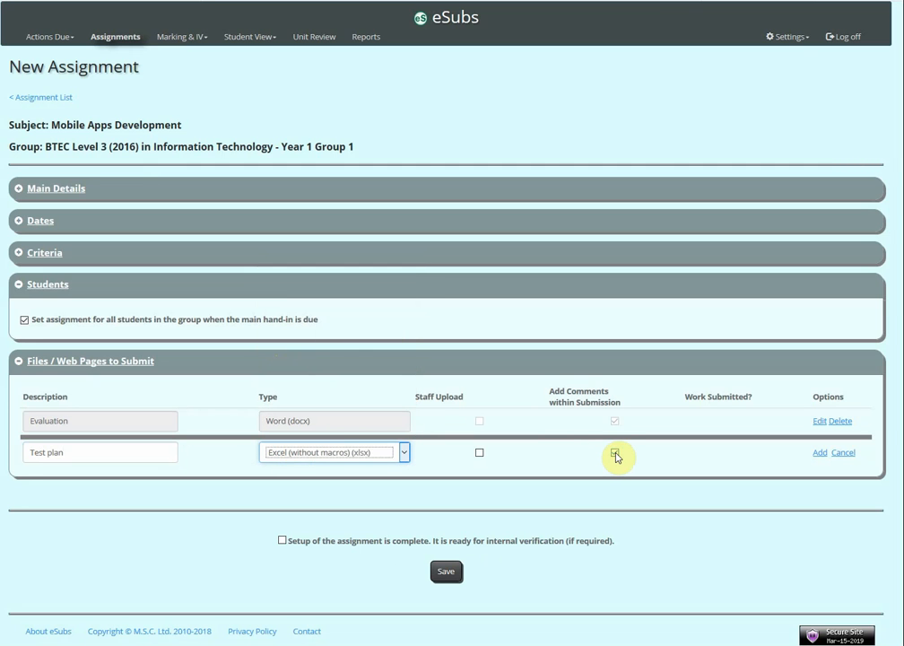
click(819, 453)
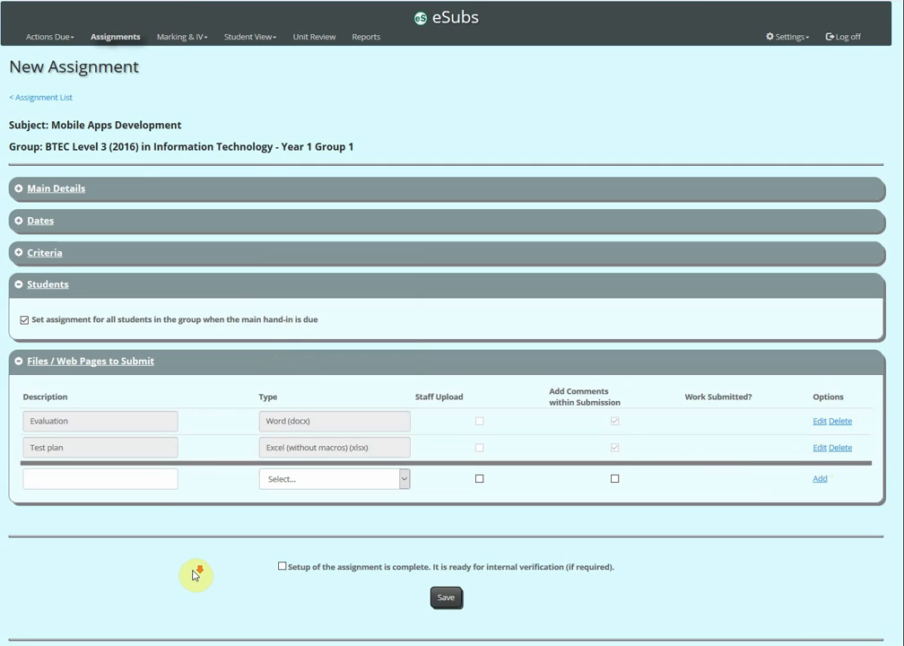
Step: Mark the assignment setup as complete and ready for internal verification, and save the assignment
scroll(193, 575, down, 1)
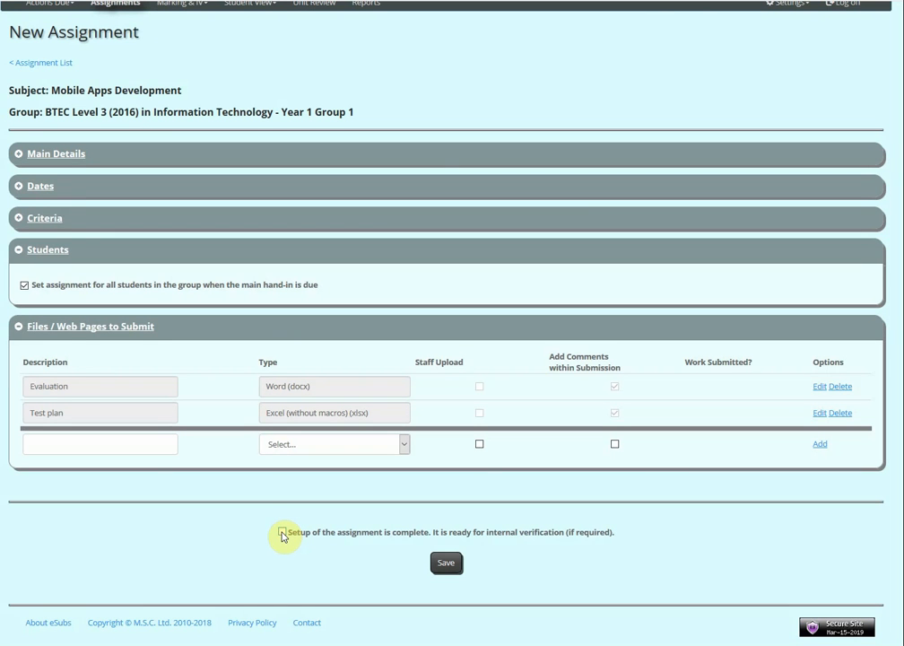
click(283, 534)
click(445, 565)
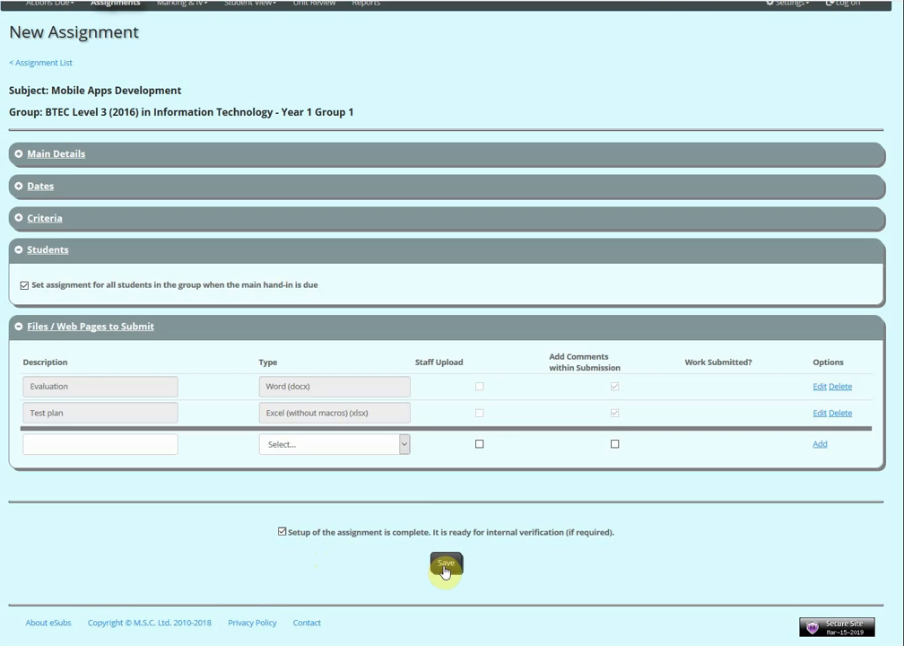